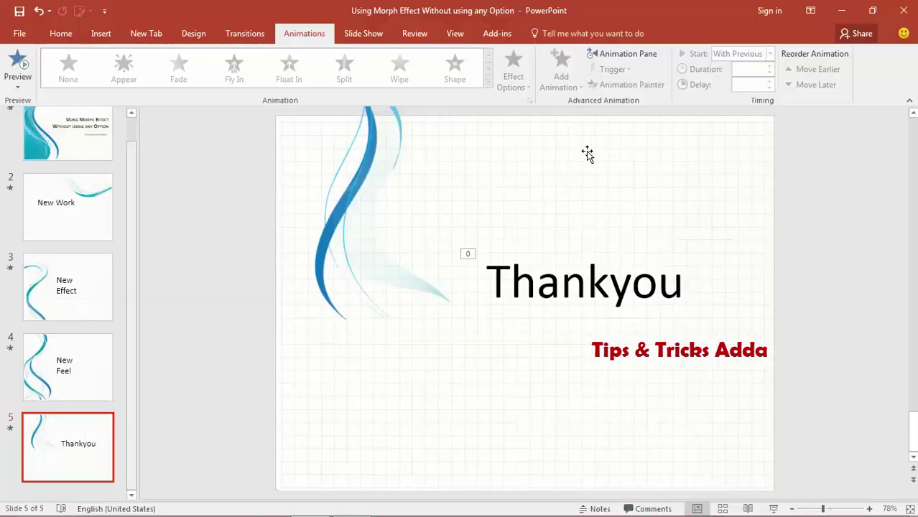
# Create a new presentation and give its slide the Blank layout
pyautogui.hotkey('ctrl', 'n')
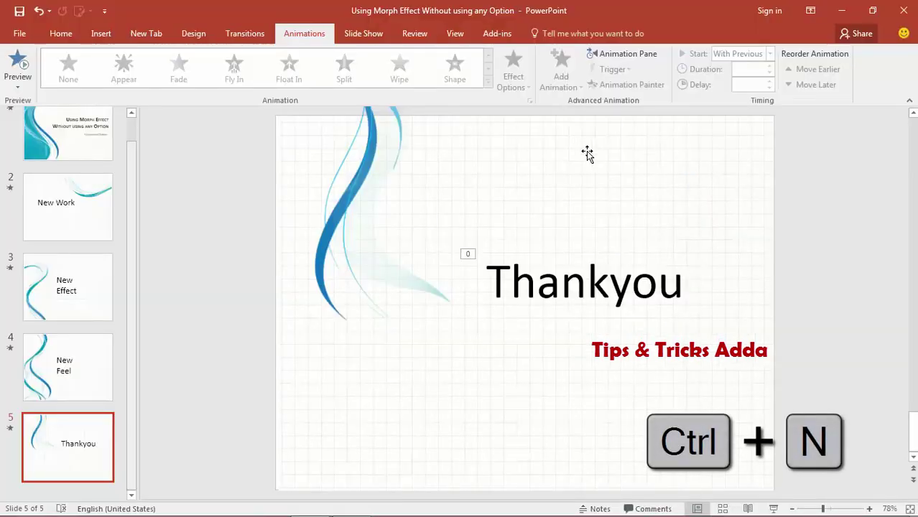
pyautogui.hotkey('alt', 'h')
pyautogui.press('l')
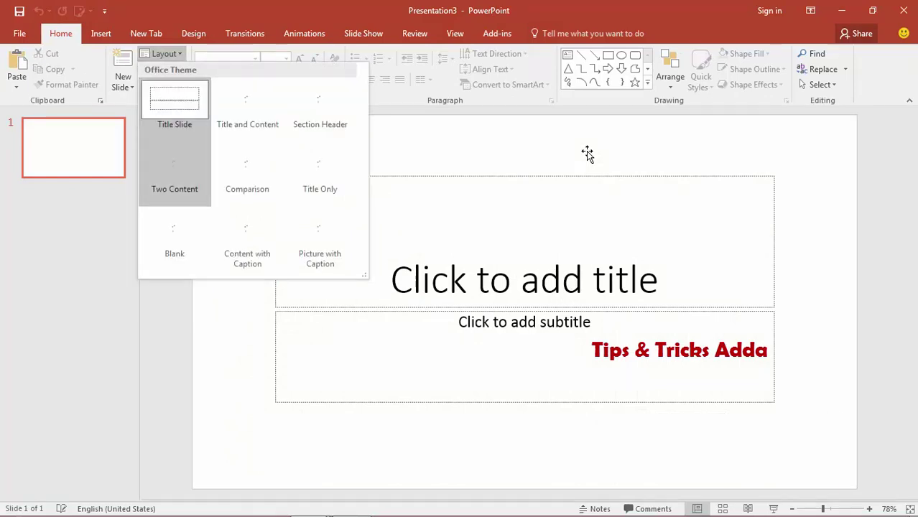
pyautogui.press('Return')
# In the finished Thankyou deck, select the blue wave picture on slide 2
pyautogui.press('super+Tab')
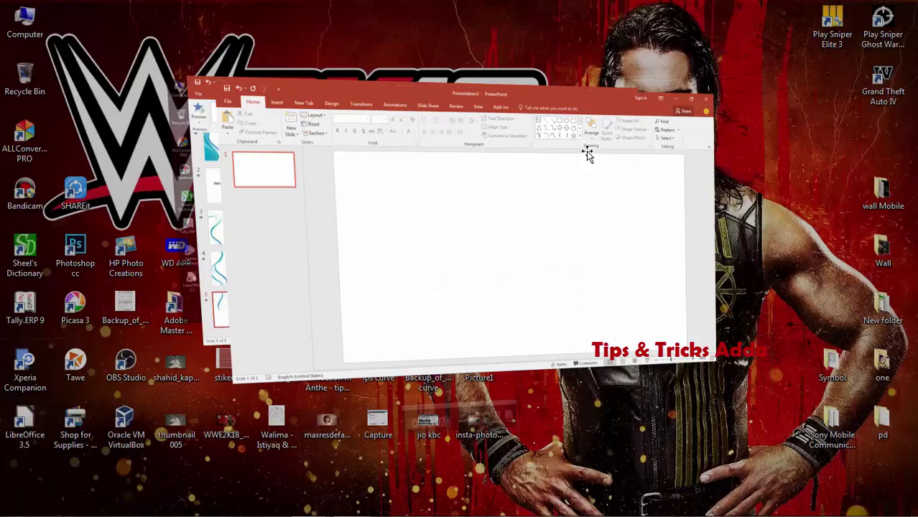
pyautogui.press('super+Tab')
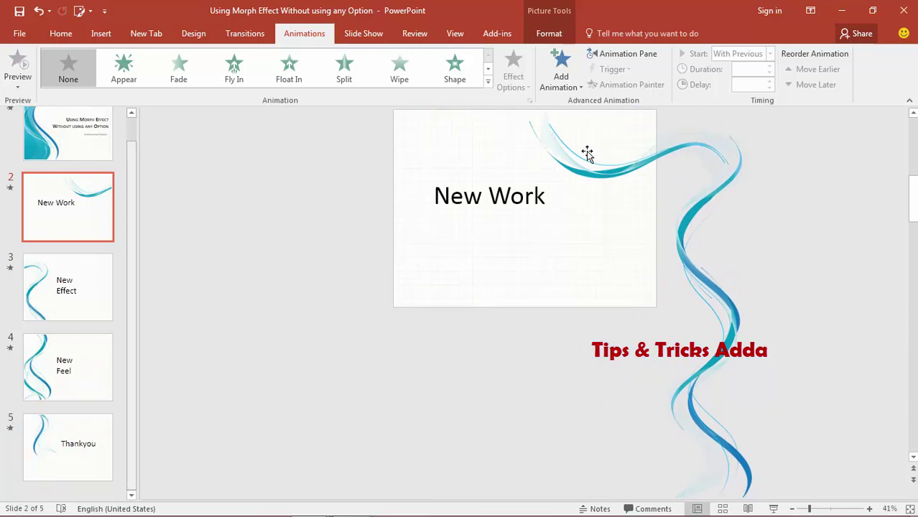
pyautogui.click(587, 152)
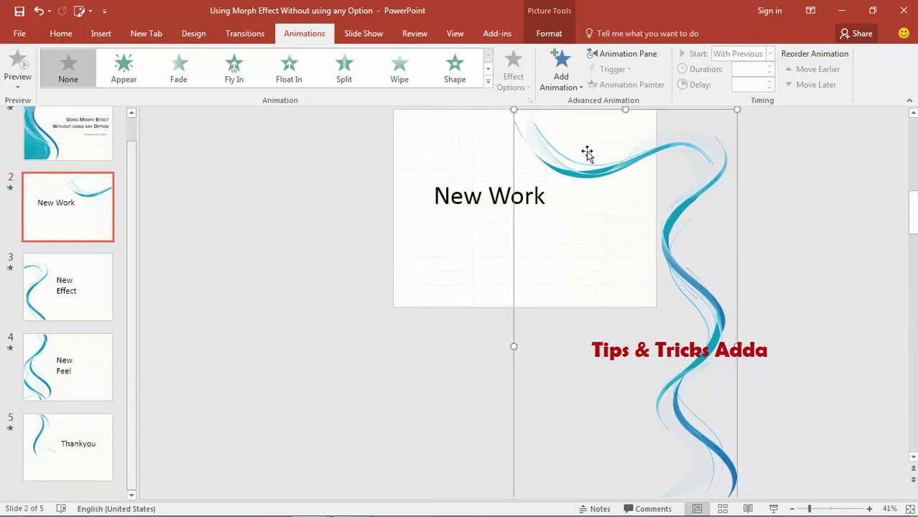
pyautogui.press('Up')
pyautogui.press('Up')
pyautogui.press('Up')
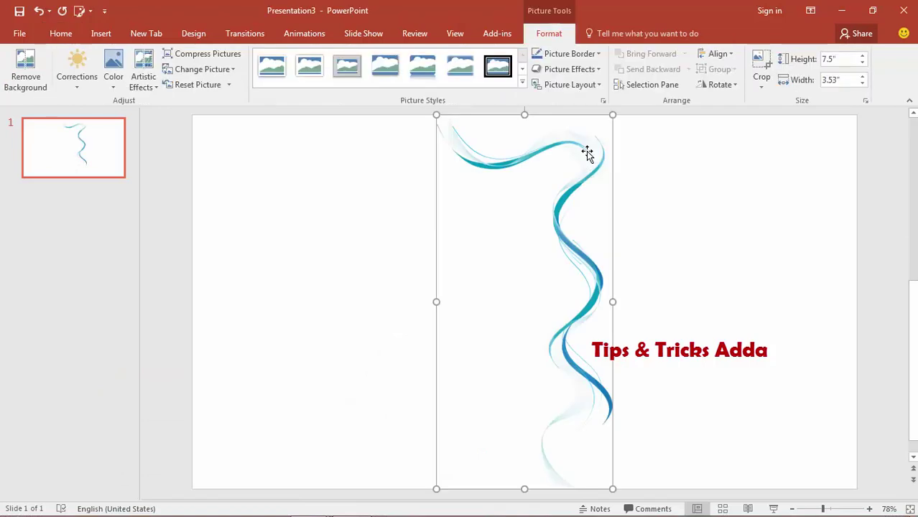
# Restore the wave picture to full size and set its curl over the slide's top-right corner
pyautogui.keyDown('ctrl'); pyautogui.scroll(-4, 586, 153); pyautogui.keyUp('ctrl')
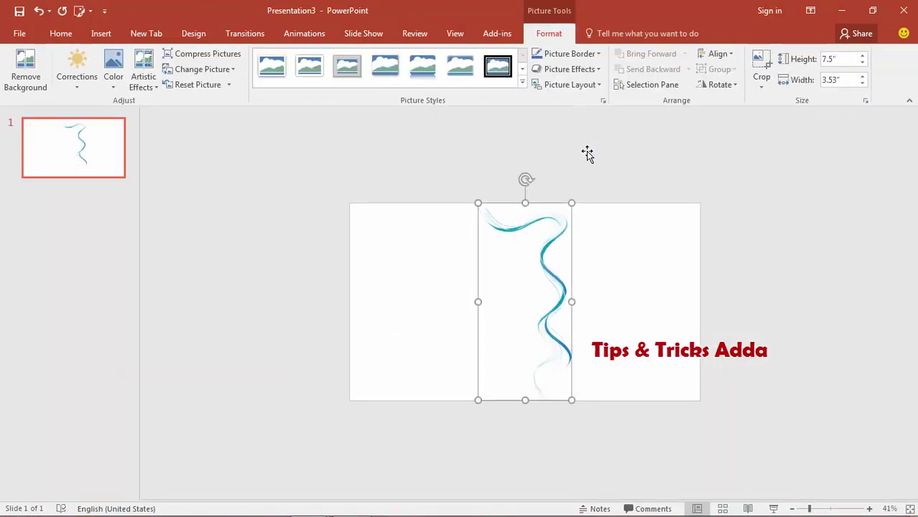
pyautogui.click(586, 153)
pyautogui.hotkey('ctrl', 'z')
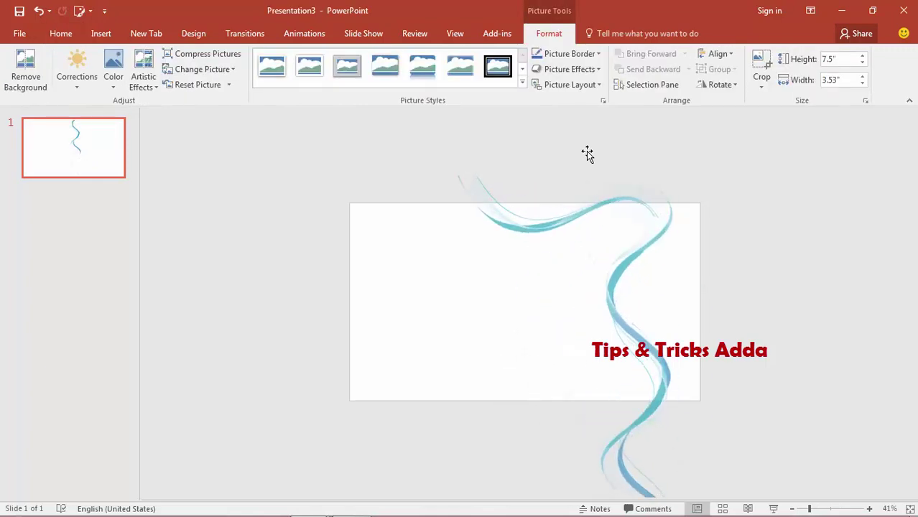
pyautogui.press('Escape')
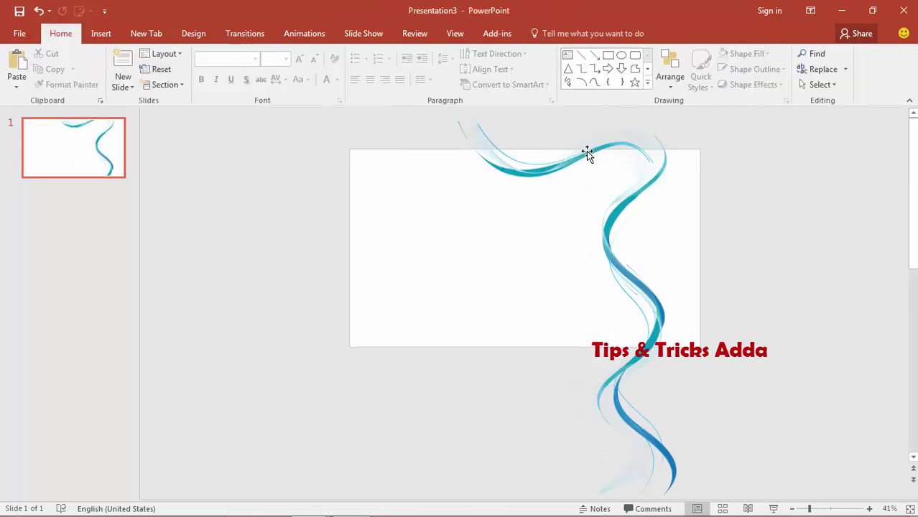
pyautogui.click(586, 153)
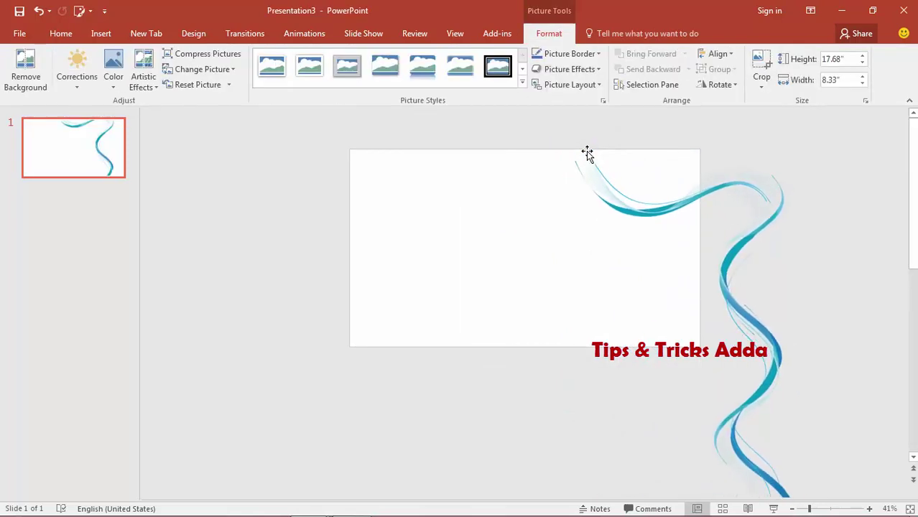
pyautogui.moveTo(587, 153); pyautogui.dragTo(586, 153)
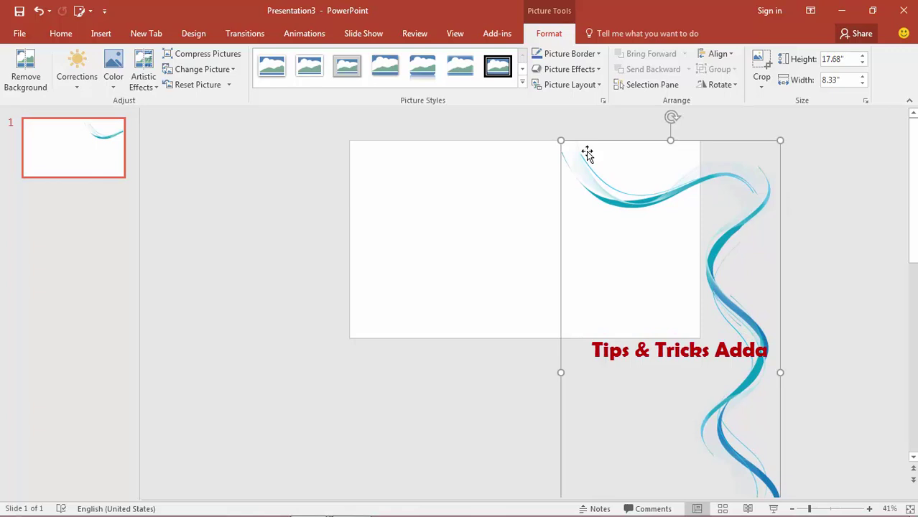
pyautogui.press('Escape')
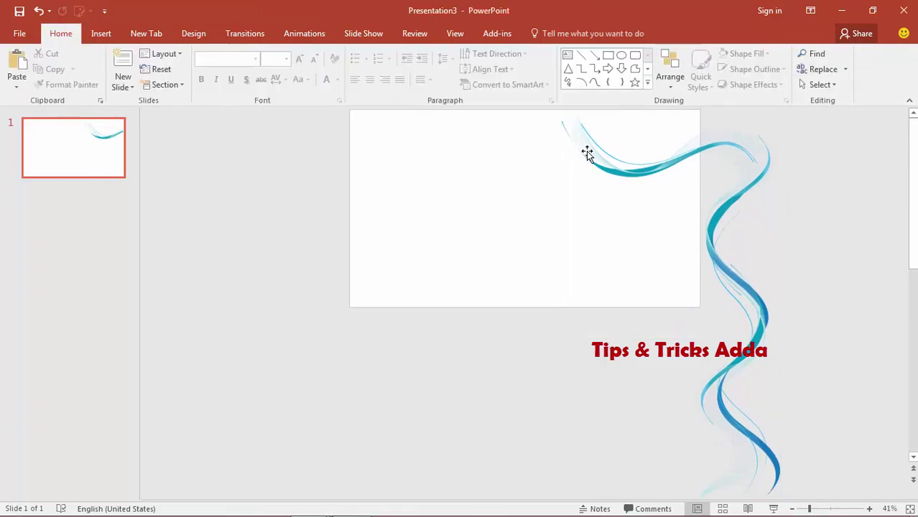
pyautogui.click(587, 153)
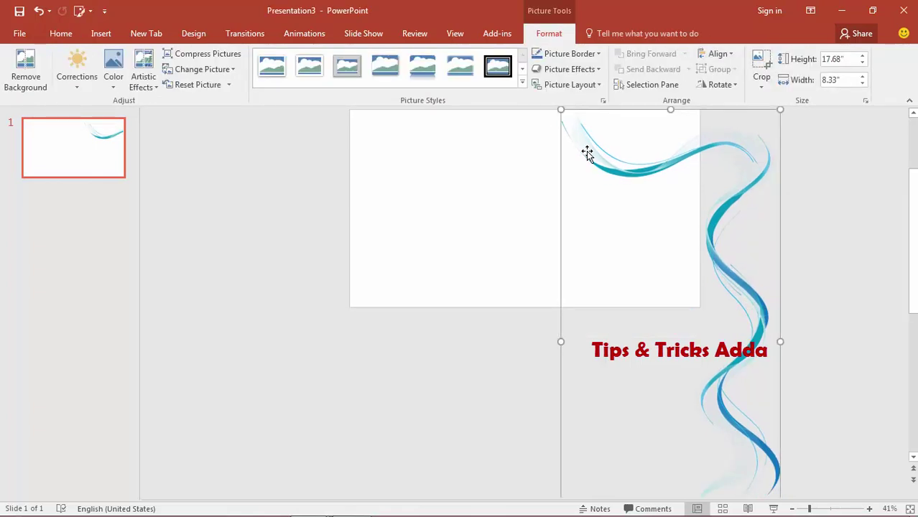
pyautogui.press('Escape')
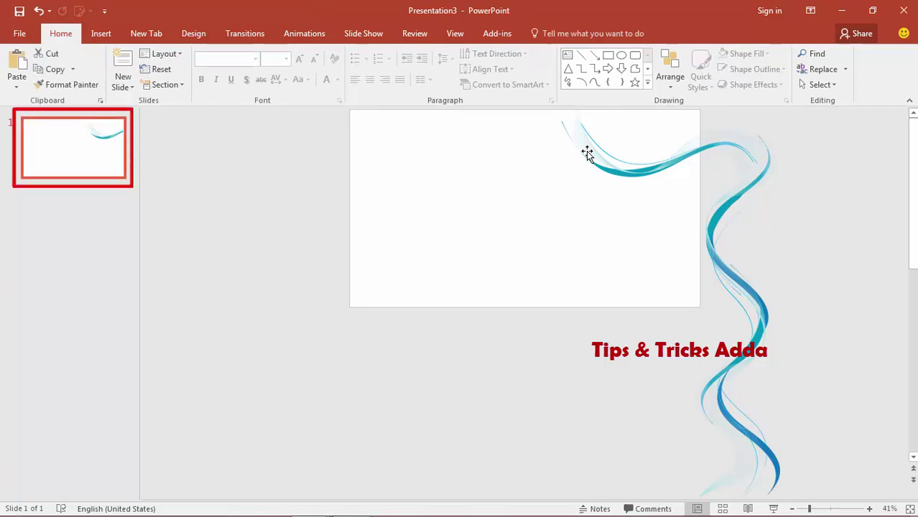
# Duplicate slide 1 and crop the copy's wave to the strip beyond the right edge
pyautogui.hotkey('ctrl', 'd')
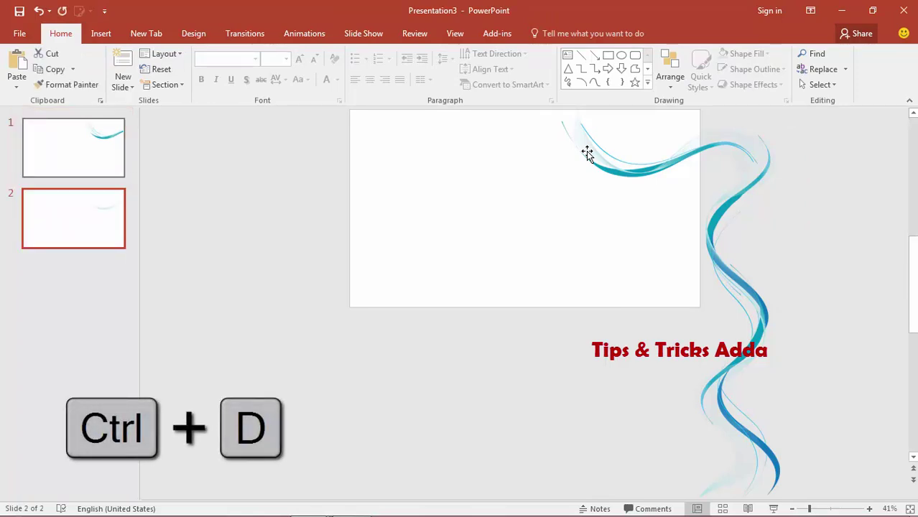
pyautogui.click(587, 153)
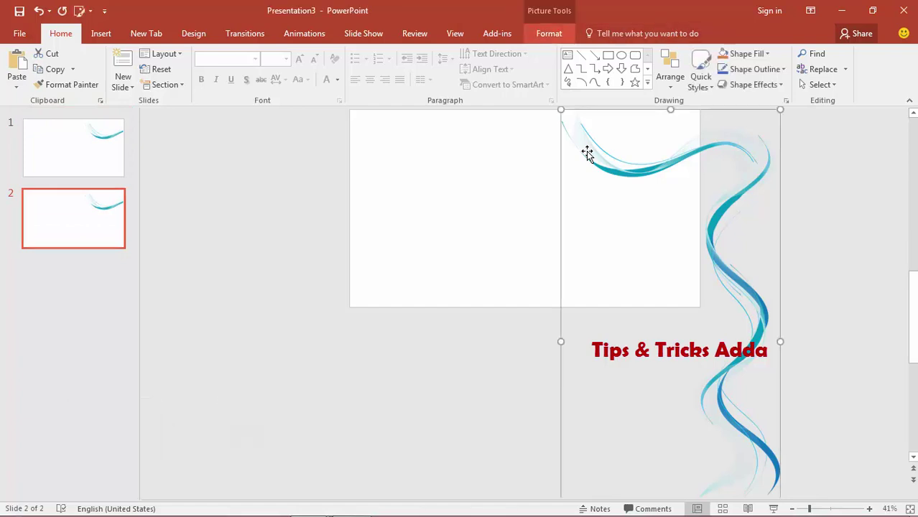
pyautogui.doubleClick(587, 153)
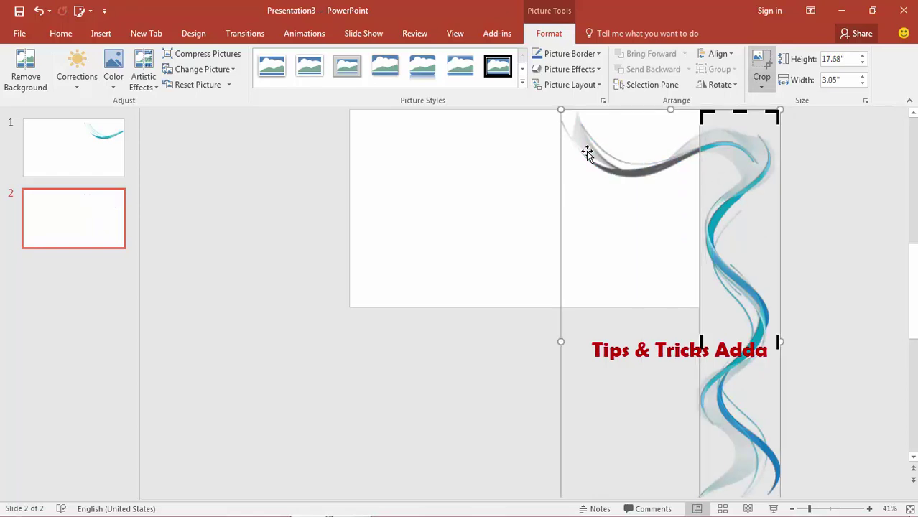
pyautogui.press('Escape')
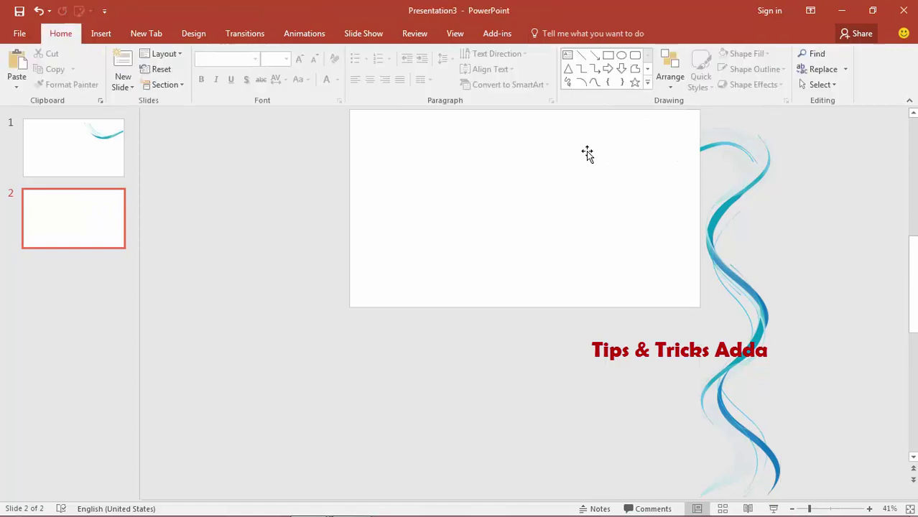
# Nudge the wave strip to the slide's left edge and slightly lower
pyautogui.press('Left')
pyautogui.press('Left')
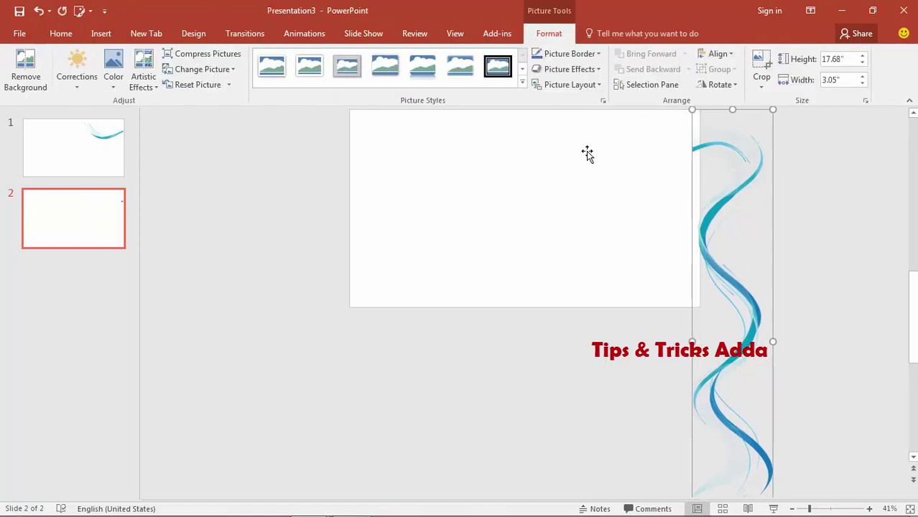
pyautogui.press('Left')
pyautogui.press('Left')
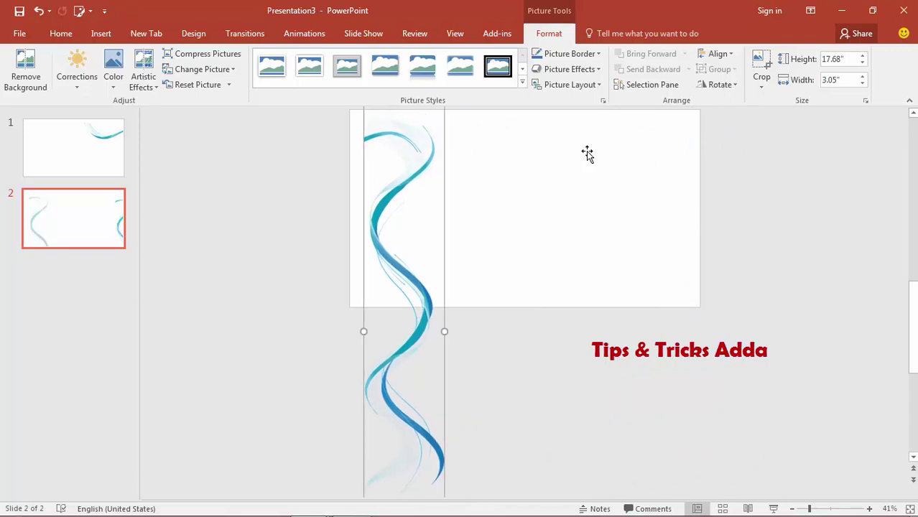
pyautogui.press('Left')
pyautogui.press('Left')
pyautogui.press('Left')
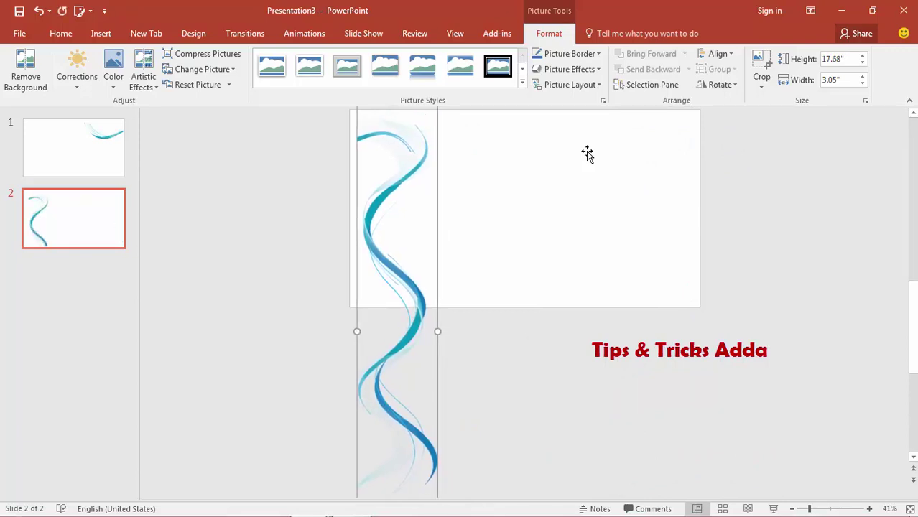
pyautogui.press('Left')
pyautogui.press('Left')
pyautogui.press('Left')
pyautogui.press('Left')
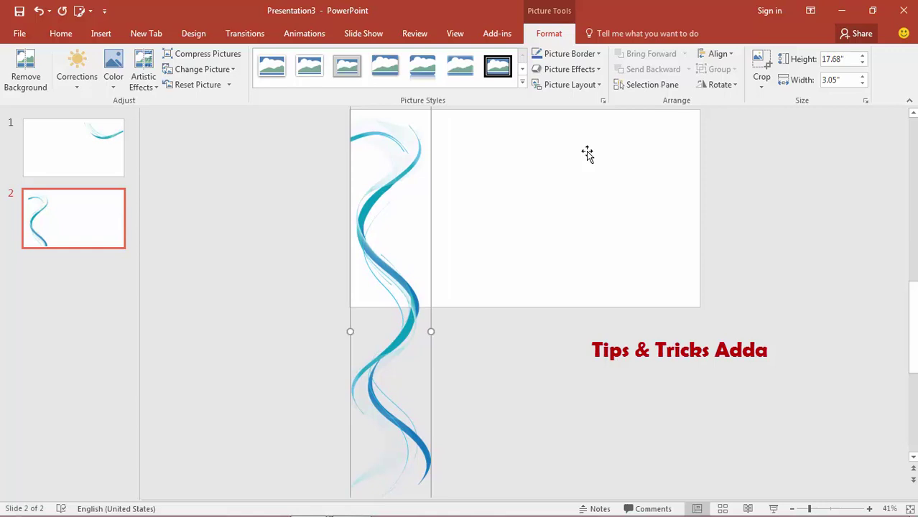
pyautogui.press('Left')
pyautogui.press('Down')
pyautogui.press('Down')
pyautogui.press('Down')
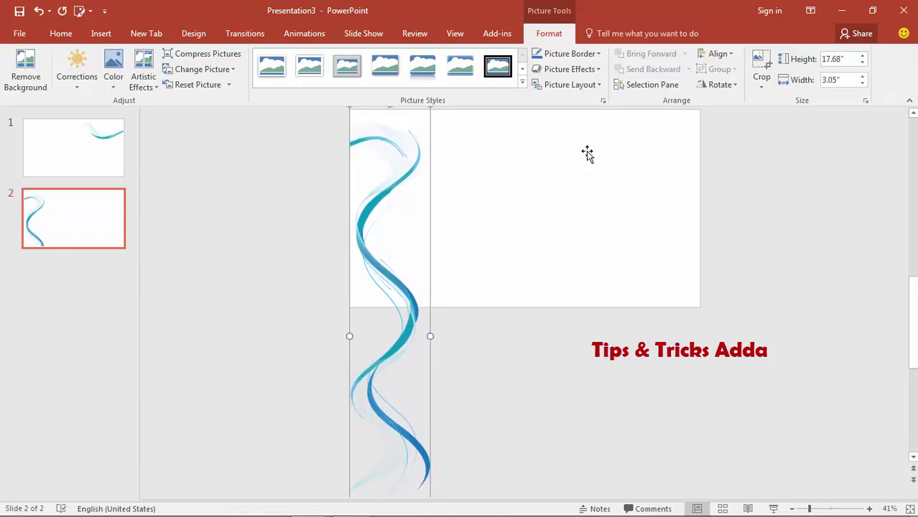
pyautogui.press('Down')
pyautogui.press('Down')
pyautogui.press('Down')
pyautogui.press('Down')
pyautogui.press('Down')
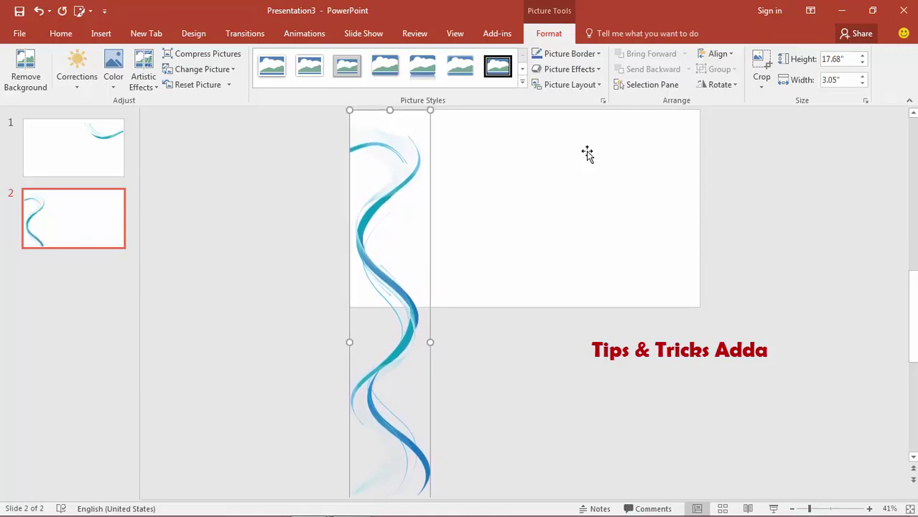
pyautogui.press('Escape')
# Re-crop the wave picture to restore its full top curl reaching leftward
pyautogui.press('Tab')
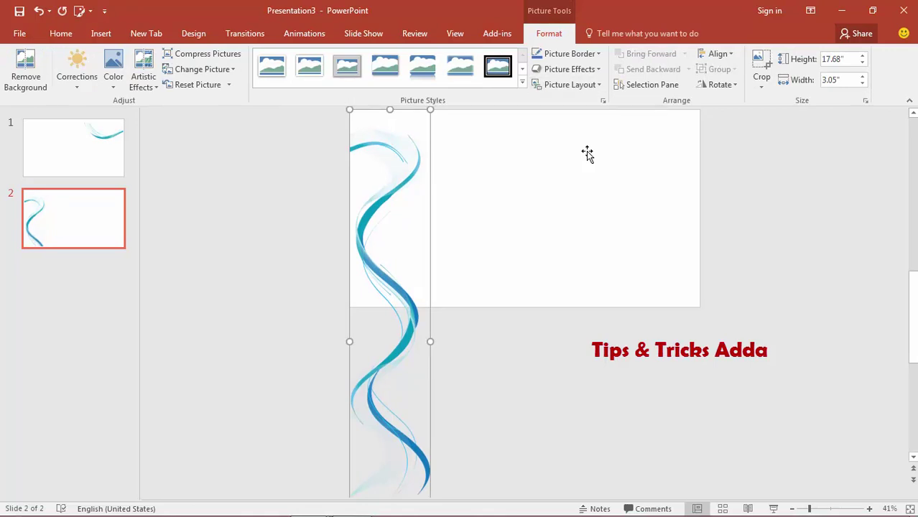
pyautogui.hotkey('alt', 'j')
pyautogui.press('p')
pyautogui.press('c')
pyautogui.press('c')
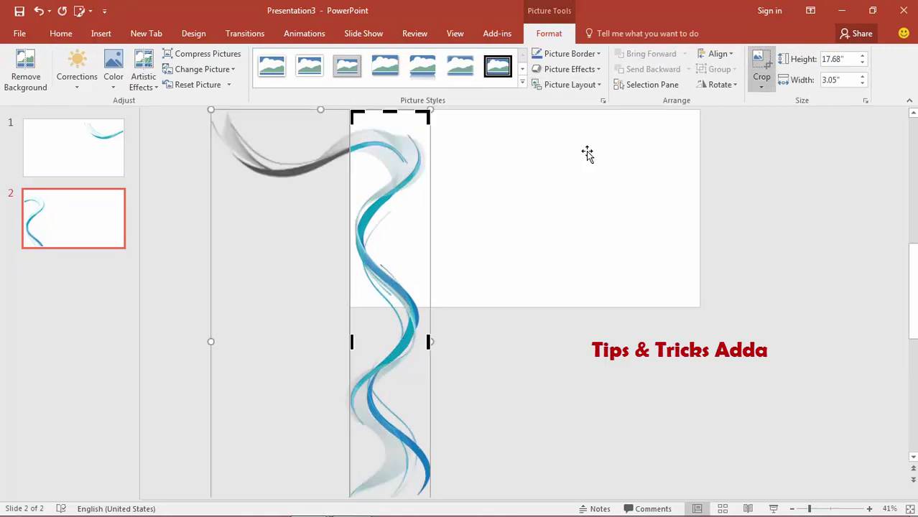
pyautogui.press('Escape')
pyautogui.press('Escape')
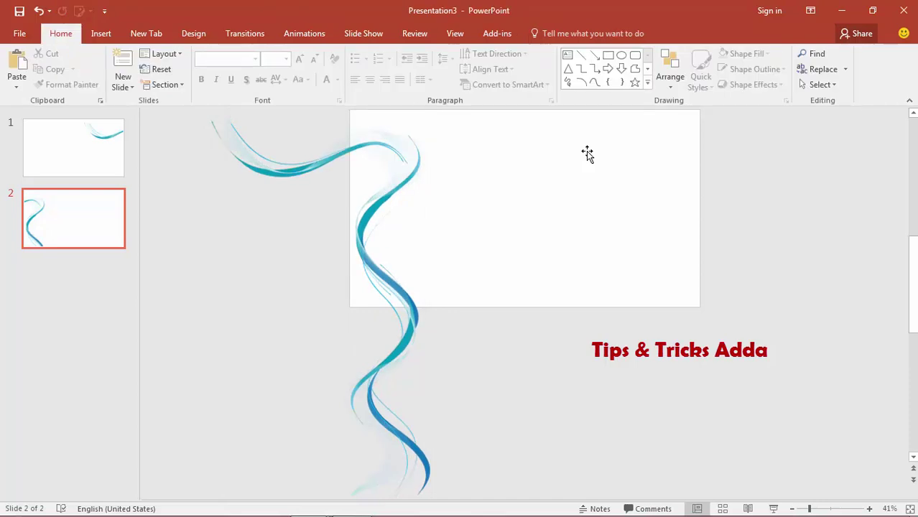
# Duplicate slide 2 as a new slide 3
pyautogui.press('F6')
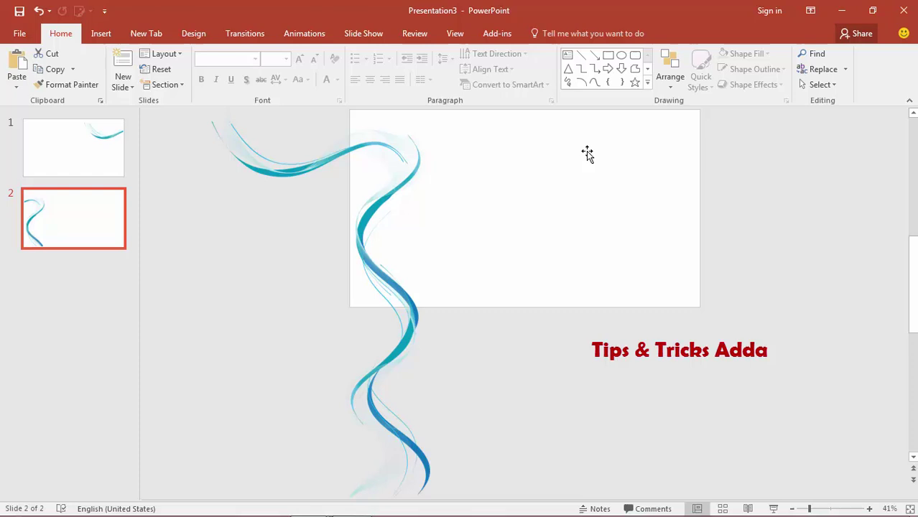
pyautogui.hotkey('ctrl', 'd')
pyautogui.press('Tab')
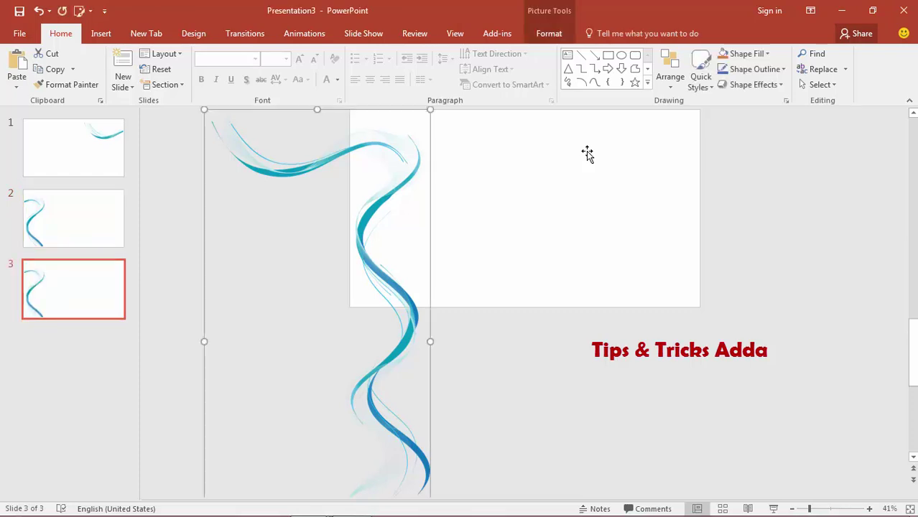
# Crop slide 3's wave picture to keep only its lower blue section
pyautogui.press('Return')
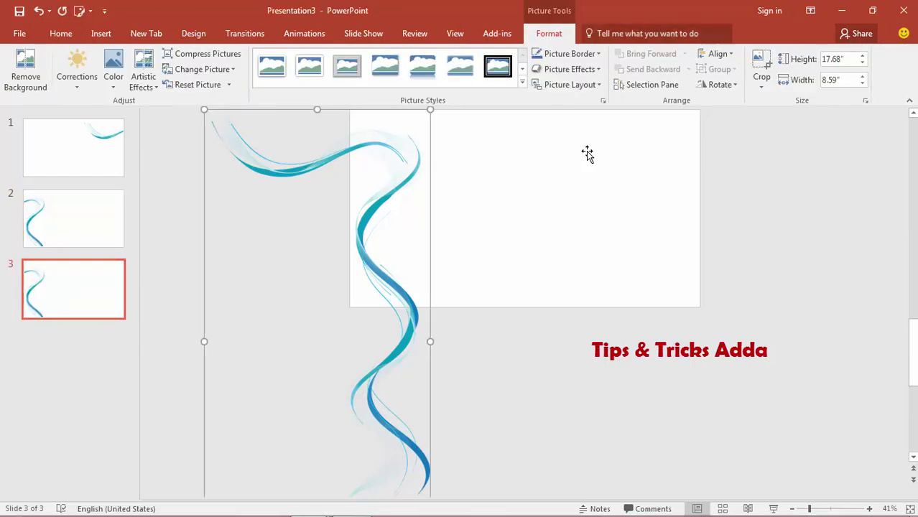
pyautogui.press('Tab')
pyautogui.press('Return')
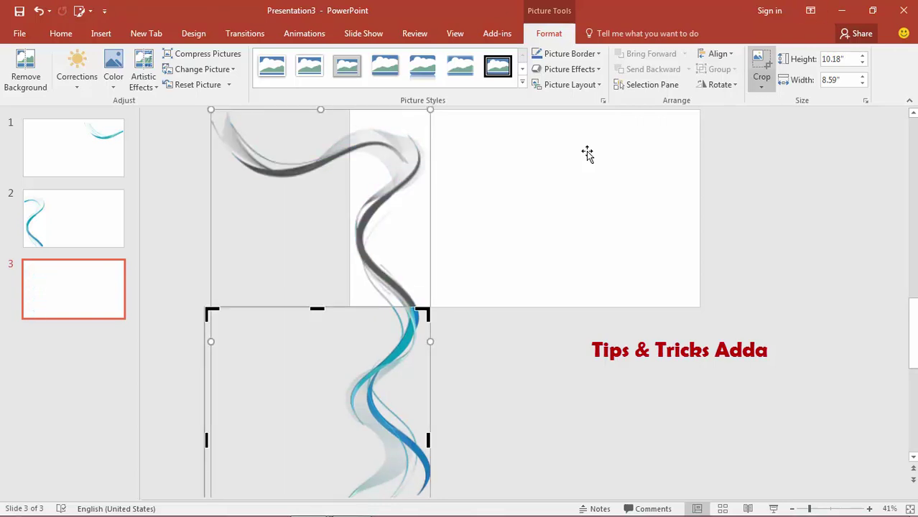
pyautogui.press('Escape')
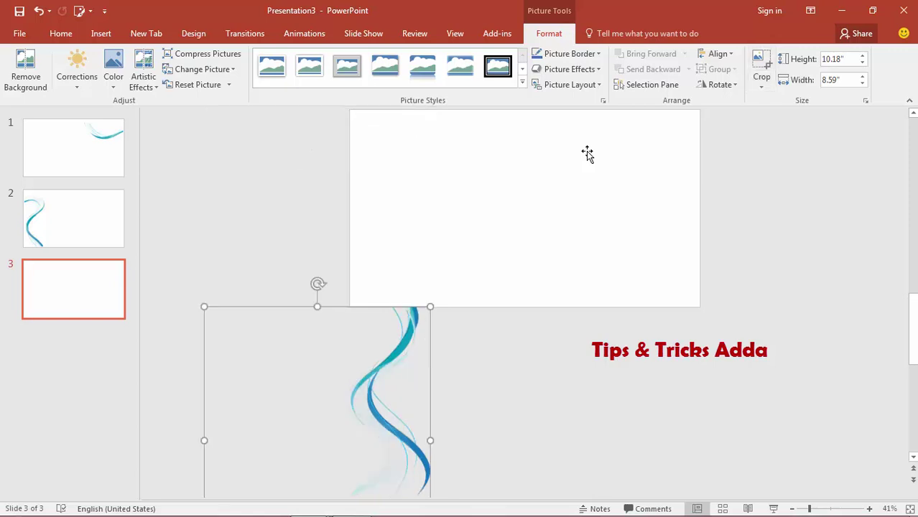
# Nudge the cropped wave upward along the slide's left edge
pyautogui.press('Up')
pyautogui.press('Up')
pyautogui.press('Up')
pyautogui.press('Up')
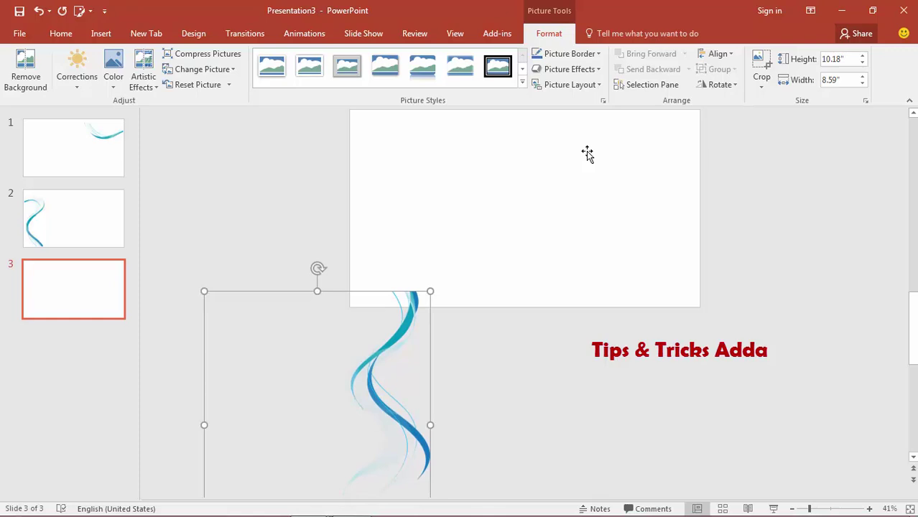
pyautogui.press('Up')
pyautogui.press('Up')
pyautogui.press('Up')
pyautogui.press('Up')
pyautogui.press('Up')
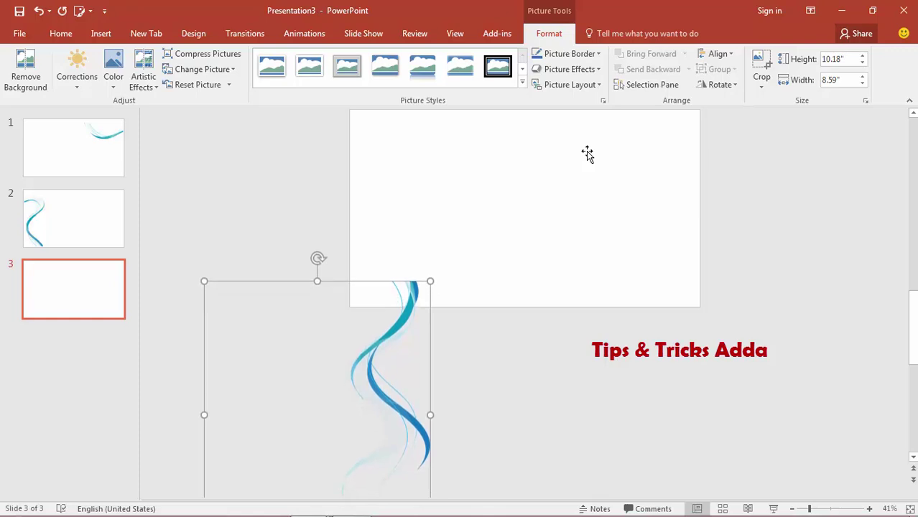
pyautogui.press('Up')
pyautogui.press('Up')
pyautogui.press('Up')
pyautogui.press('Up')
pyautogui.press('Up')
pyautogui.press('Up')
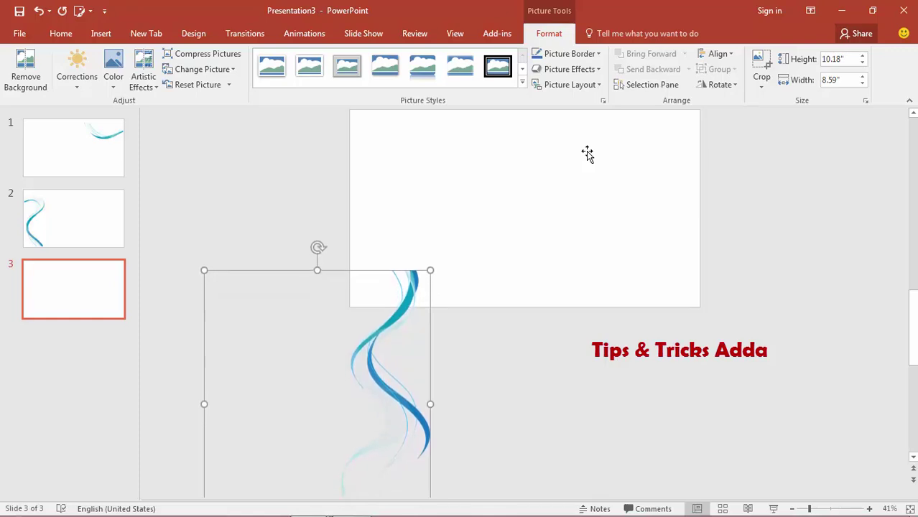
pyautogui.press('Up')
pyautogui.press('Up')
pyautogui.press('Up')
pyautogui.press('Up')
pyautogui.press('Up')
pyautogui.press('Up')
pyautogui.press('Up')
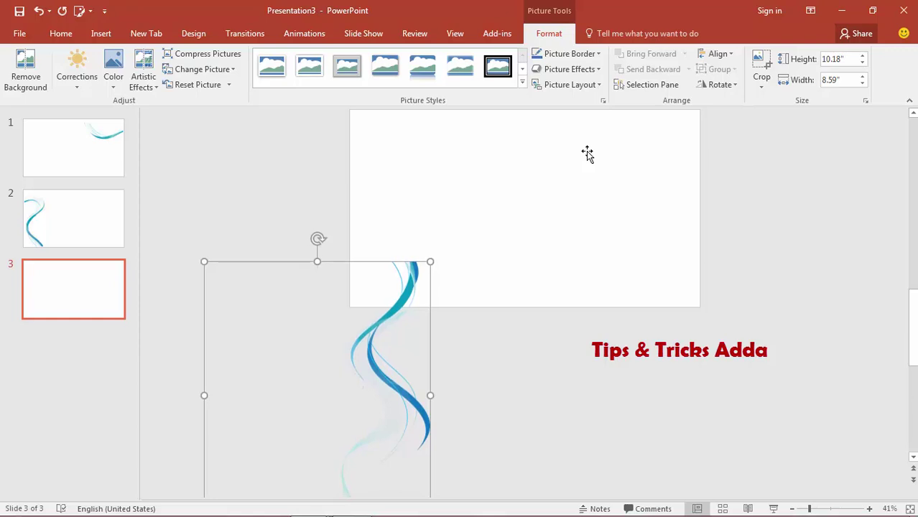
pyautogui.press('Up')
pyautogui.press('Up')
pyautogui.press('Up')
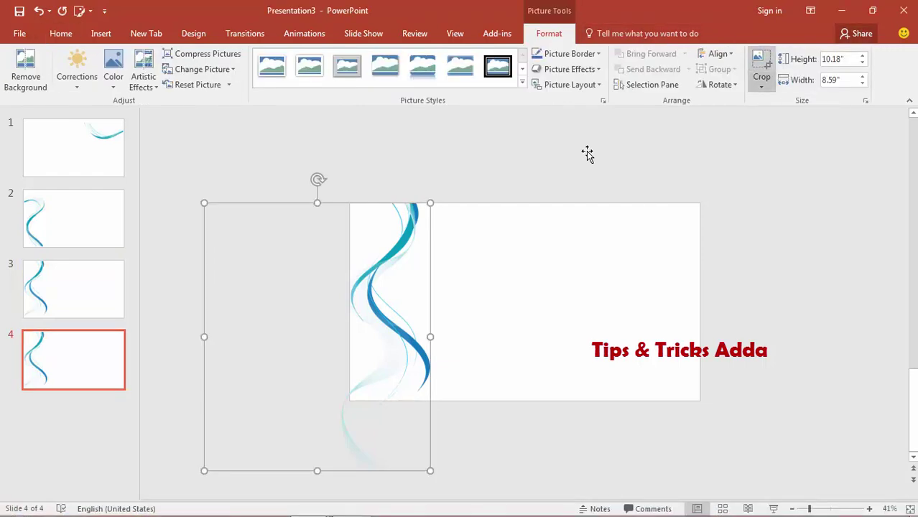
# On slide 4, crop the wave to its faint tail and move it up to the top-left corner
pyautogui.scroll(1, 588, 153)
pyautogui.scroll(-1, 588, 153)
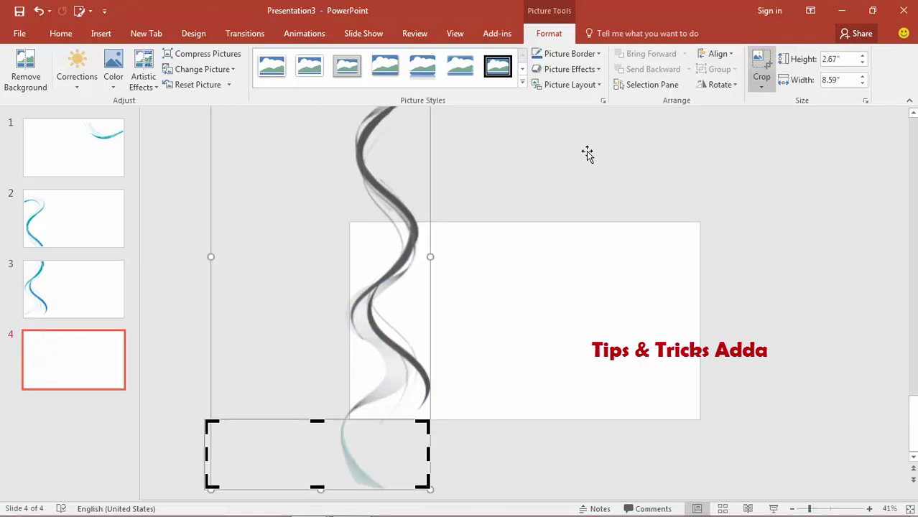
pyautogui.click(587, 153)
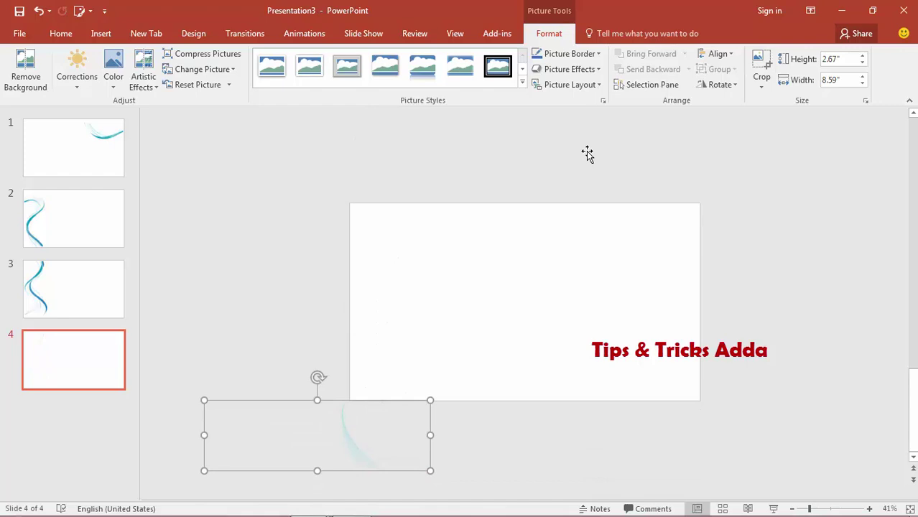
pyautogui.press('Up')
pyautogui.press('Up')
pyautogui.press('Up')
pyautogui.press('Up')
pyautogui.press('Up')
pyautogui.press('Up')
pyautogui.press('Up')
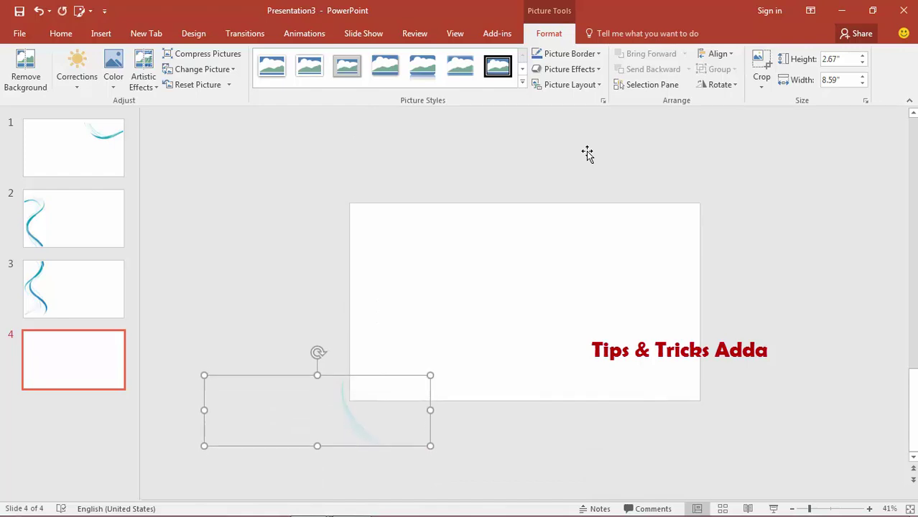
pyautogui.press('Up')
pyautogui.press('Up')
pyautogui.press('Up')
pyautogui.press('Up')
pyautogui.press('Up')
pyautogui.press('Up')
pyautogui.press('Up')
pyautogui.press('Up')
pyautogui.press('Up')
pyautogui.press('Up')
pyautogui.press('Up')
pyautogui.press('Up')
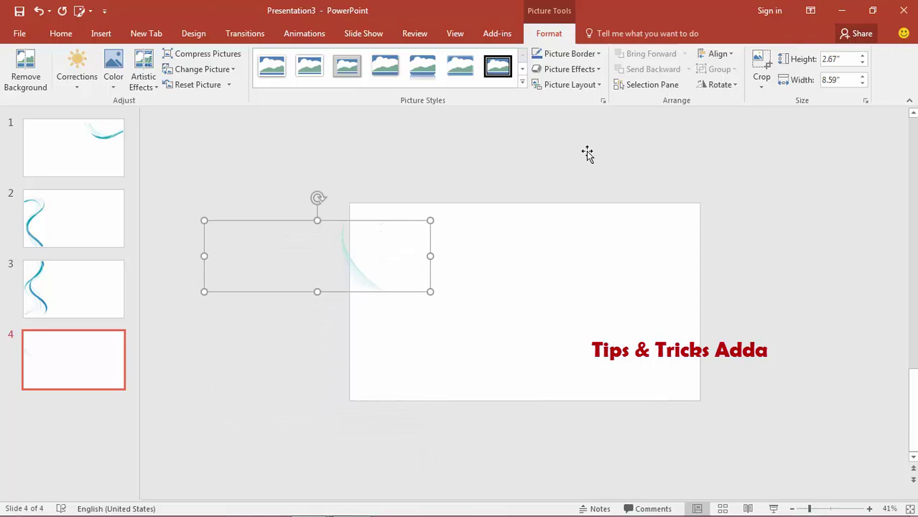
pyautogui.press('Up')
pyautogui.press('Up')
pyautogui.press('Up')
pyautogui.press('Up')
pyautogui.press('Up')
pyautogui.press('Up')
pyautogui.click(587, 153)
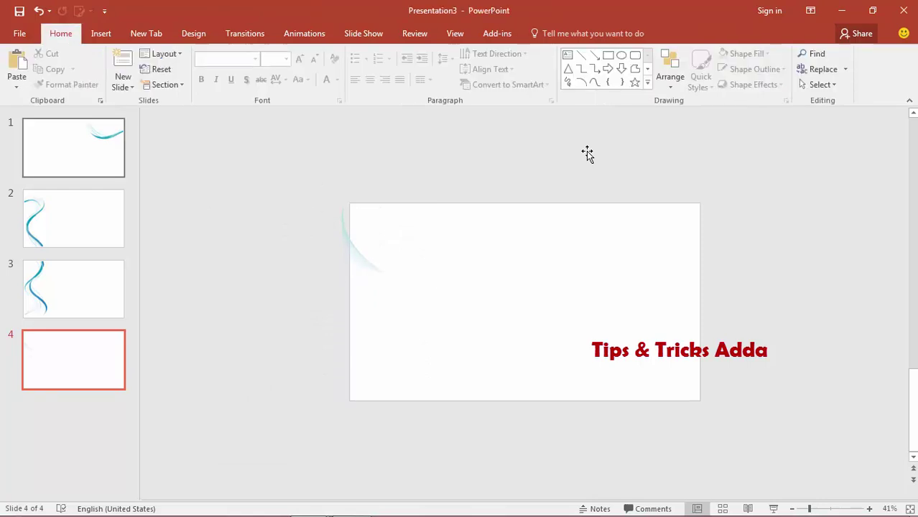
# Apply the Uncover transition to slide 1
pyautogui.press('Home')
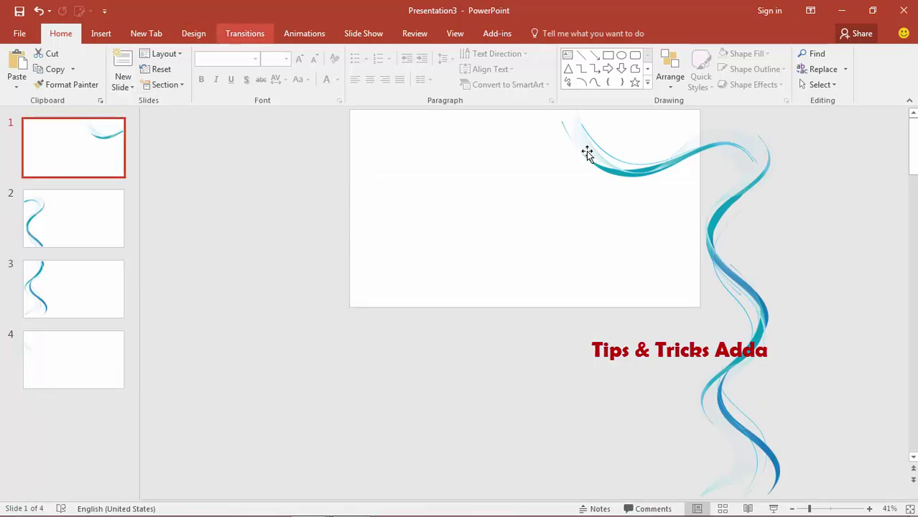
pyautogui.click(244, 33)
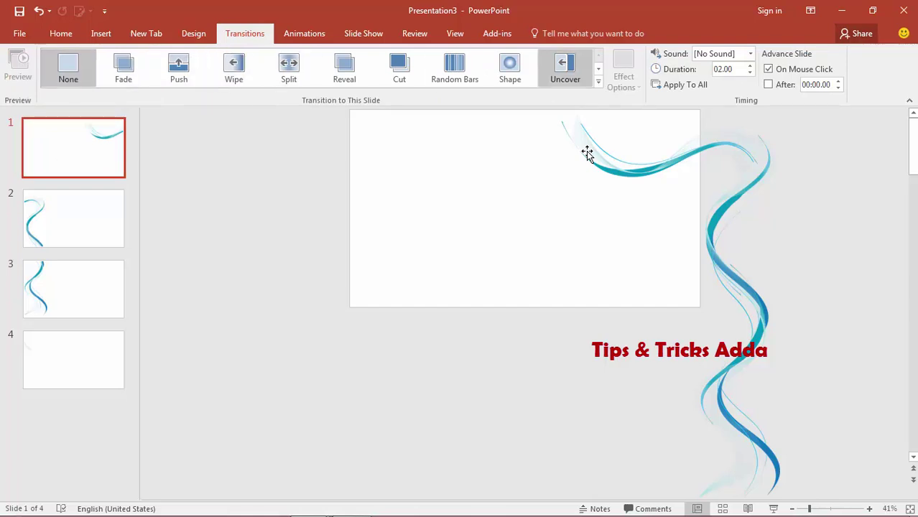
pyautogui.click(565, 68)
# Give slide 2 a Push transition coming in From Right
pyautogui.press('pagedown')
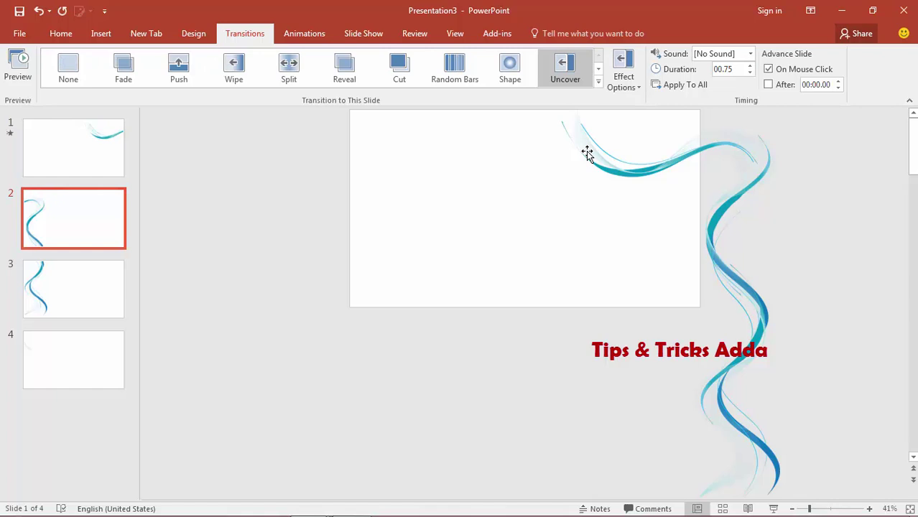
pyautogui.click(178, 68)
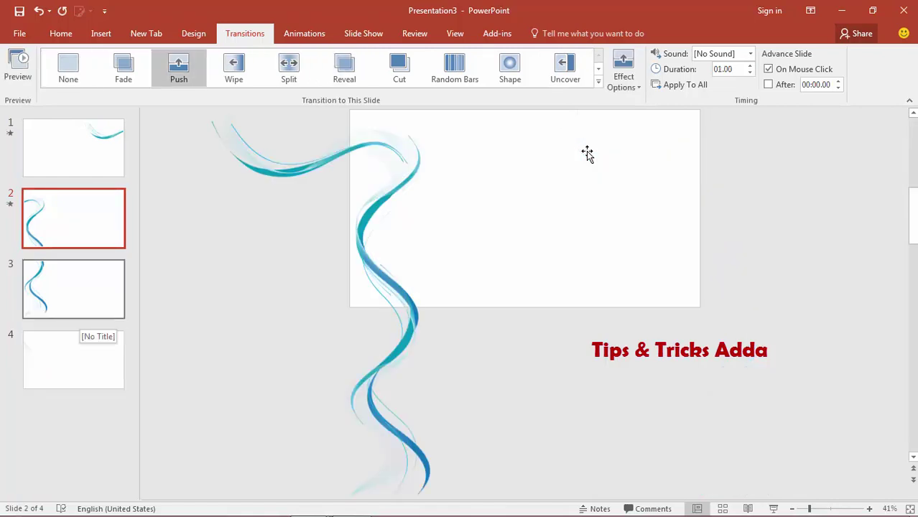
pyautogui.hotkey('alt', 'k')
pyautogui.press('e')
pyautogui.press('Down')
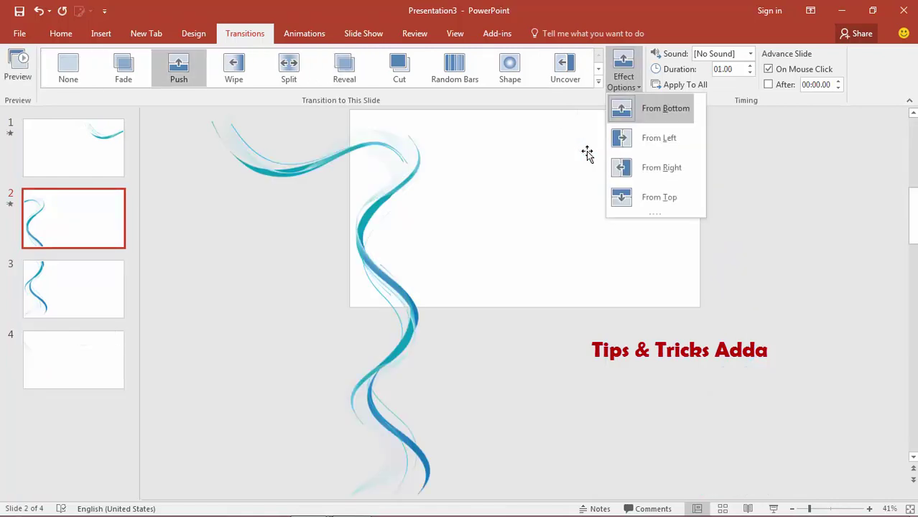
pyautogui.press('Down')
pyautogui.press('Down')
pyautogui.press('Return')
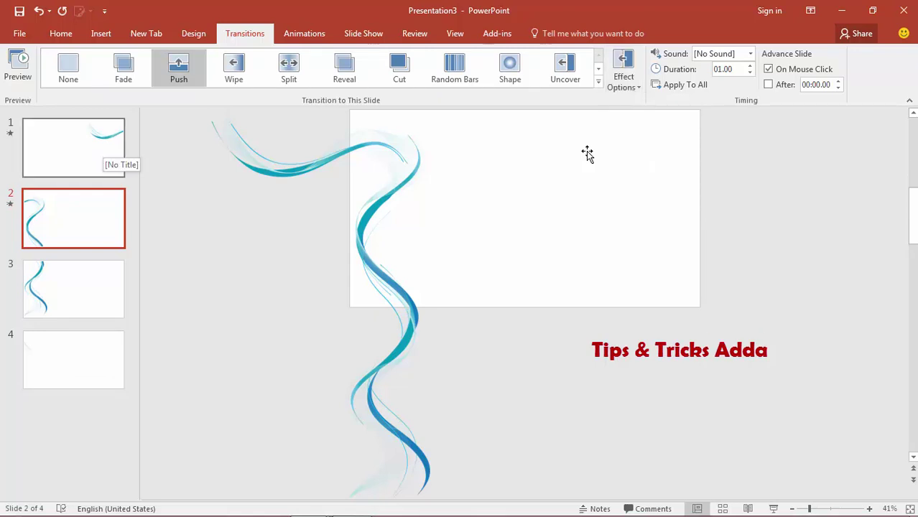
pyautogui.press('pageup')
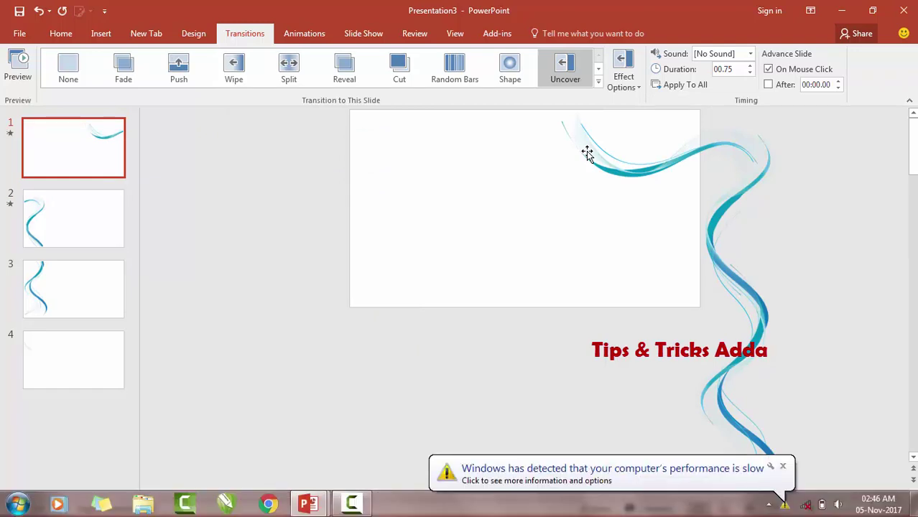
# Give slide 3 a Push transition From Bottom
pyautogui.press('pagedown')
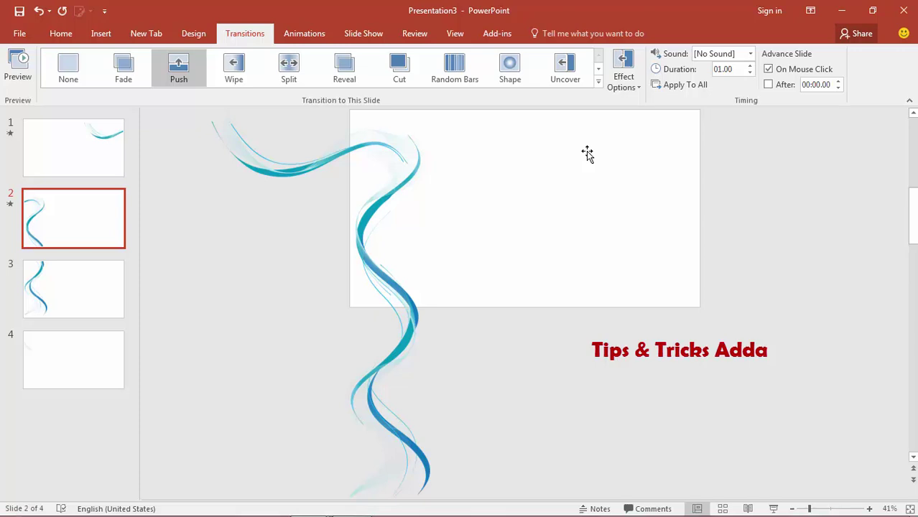
pyautogui.press('pagedown')
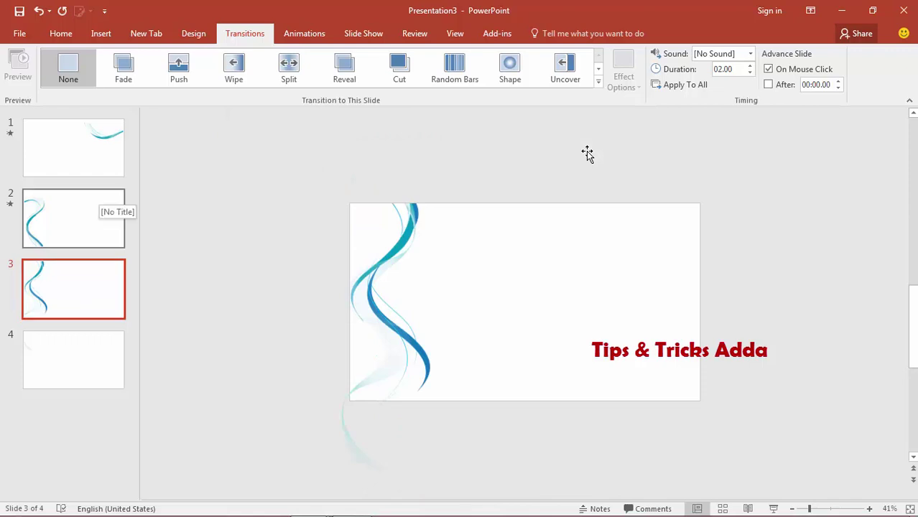
pyautogui.hotkey('ctrl', 'y')
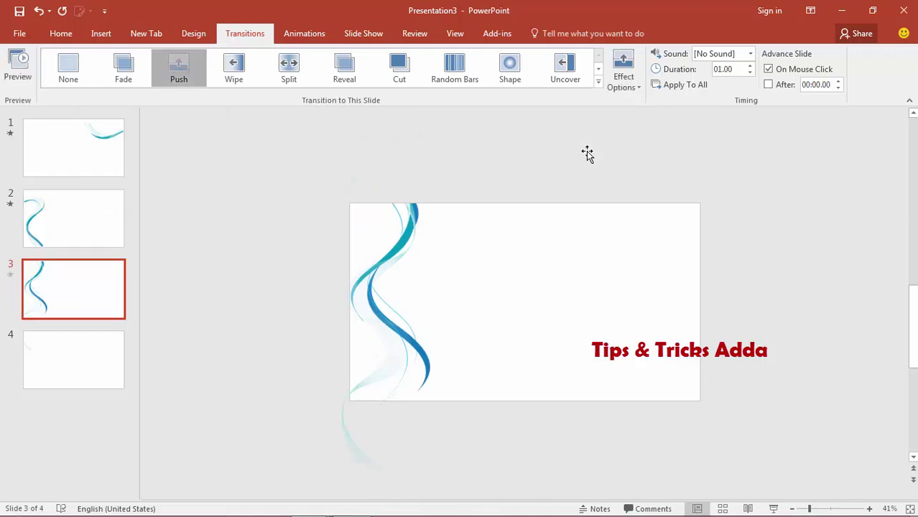
pyautogui.hotkey('alt', 'k')
pyautogui.press('e')
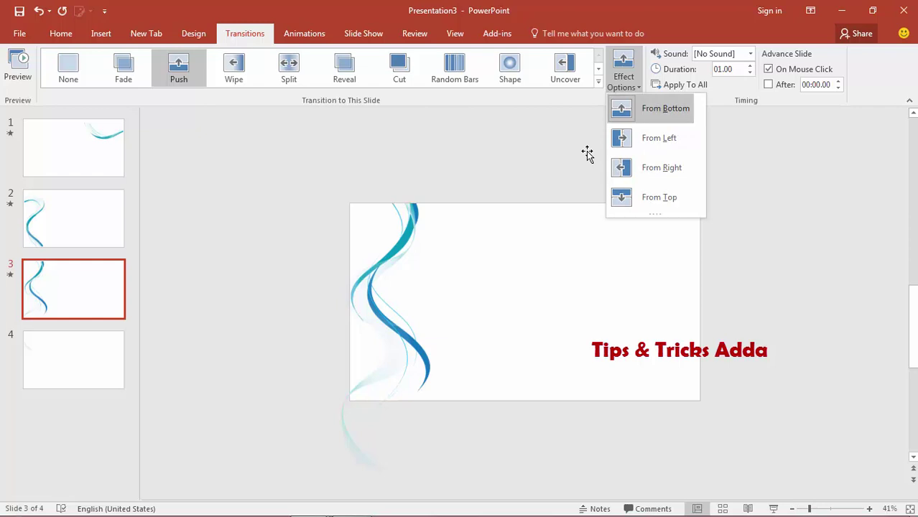
pyautogui.press('Return')
# Give slide 4 a Push transition From Bottom, then play the slide show from slide 1
pyautogui.press('pagedown')
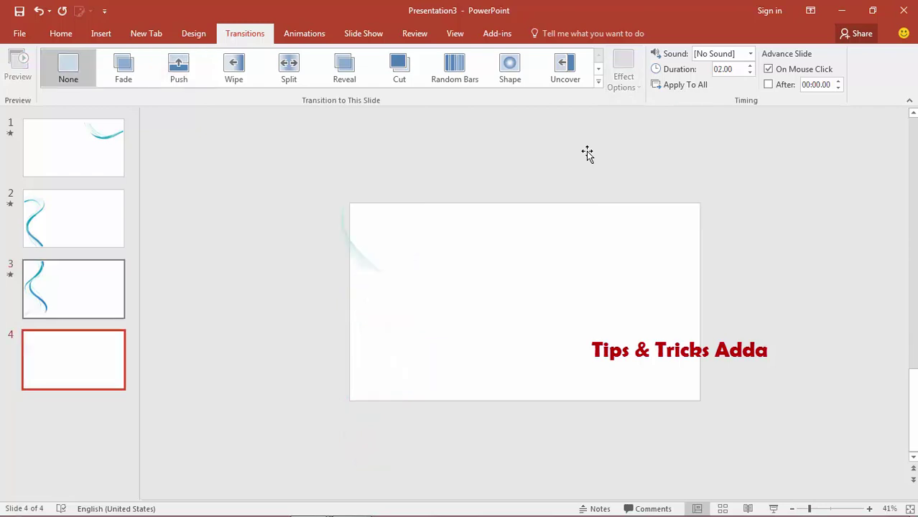
pyautogui.hotkey('ctrl', 'y')
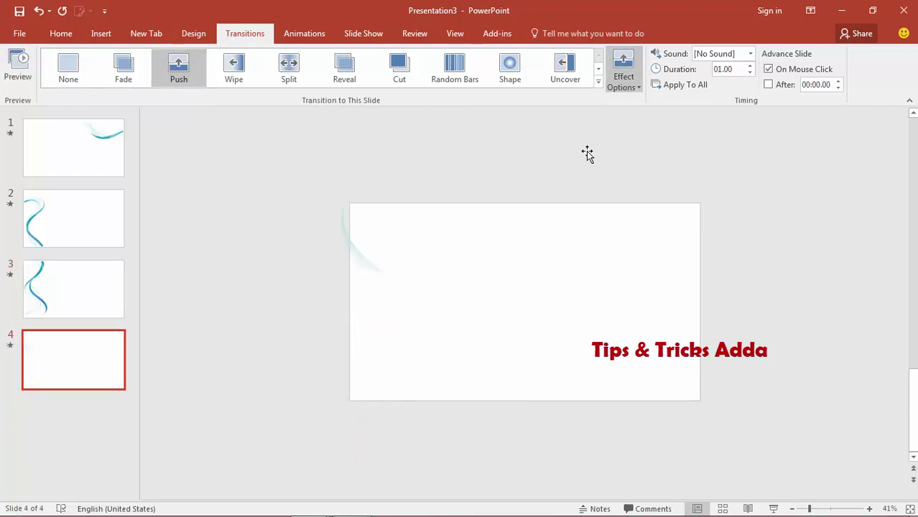
pyautogui.hotkey('alt', 'k')
pyautogui.press('e')
pyautogui.press('Down')
pyautogui.press('Up')
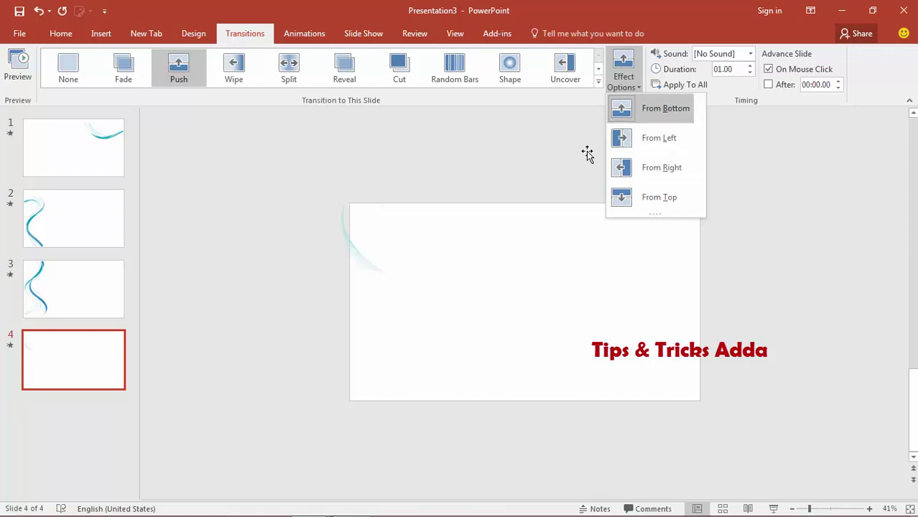
pyautogui.press('Return')
pyautogui.press('Home')
pyautogui.press('F5')
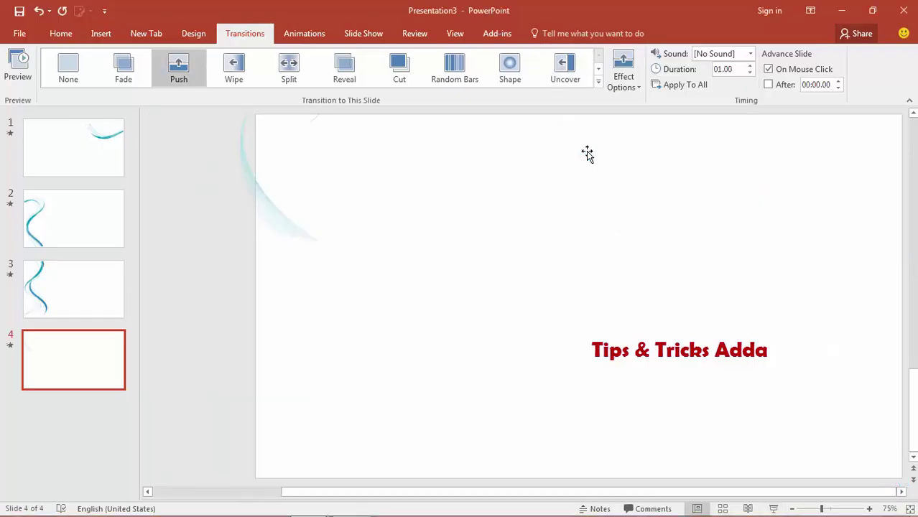
pyautogui.press('Home')
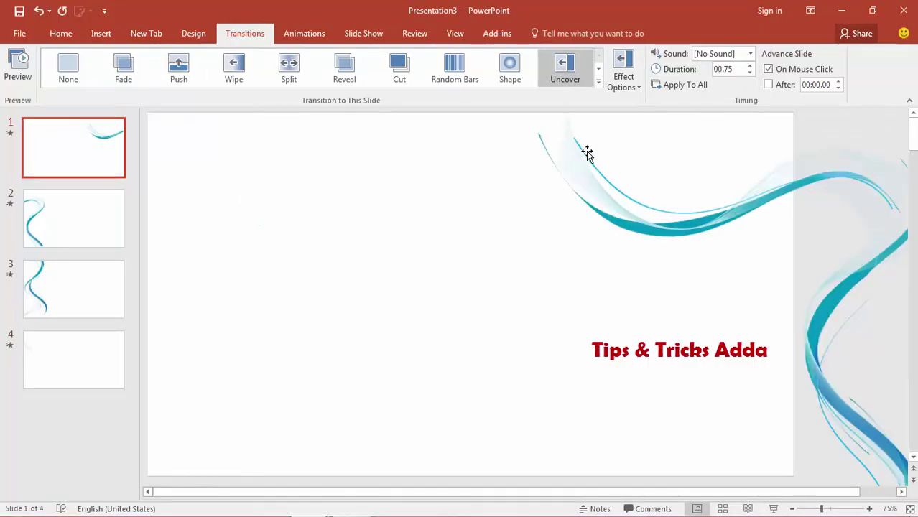